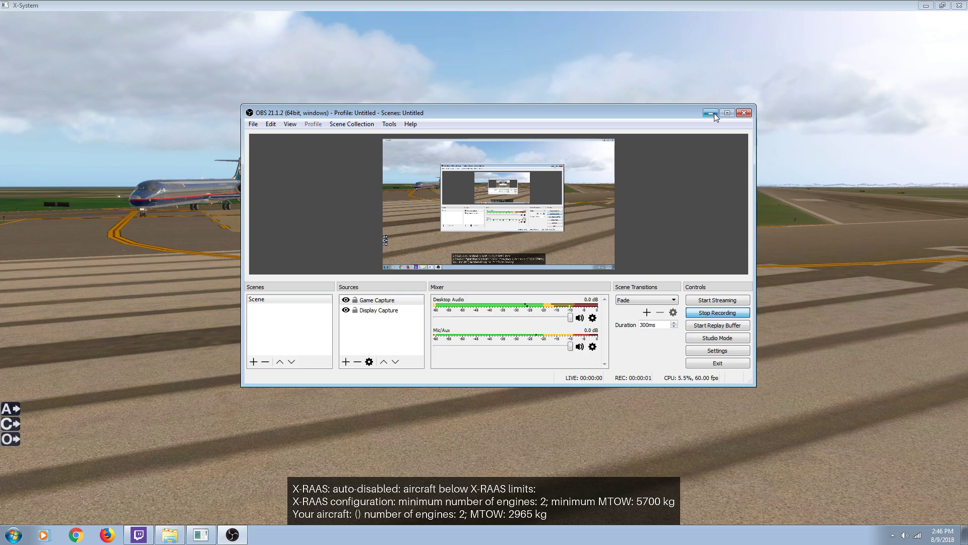
- Minimize the OBS window to show the Piper twin parked on the apron
{"action": "left_click", "coordinate": [711, 113]}
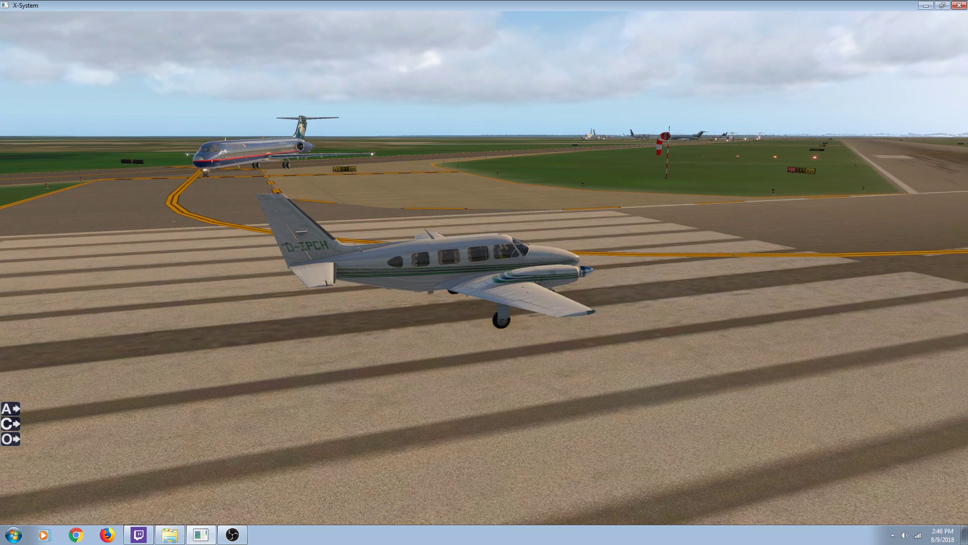
- Switch to the 3-D cockpit view, tilting down to the panel and panning left and right
{"action": "key", "text": "shift+9"}
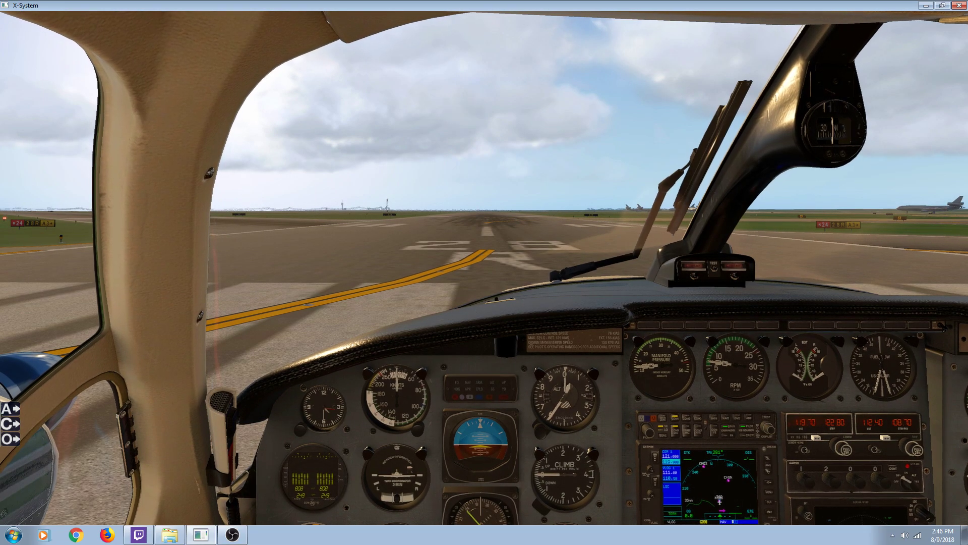
{"action": "key", "text": "Down"}
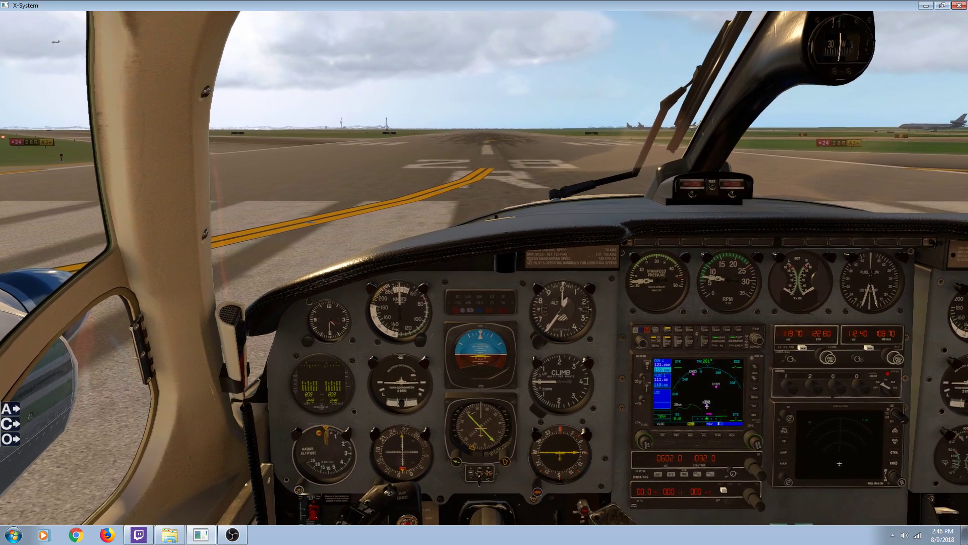
{"action": "key", "text": "Left"}
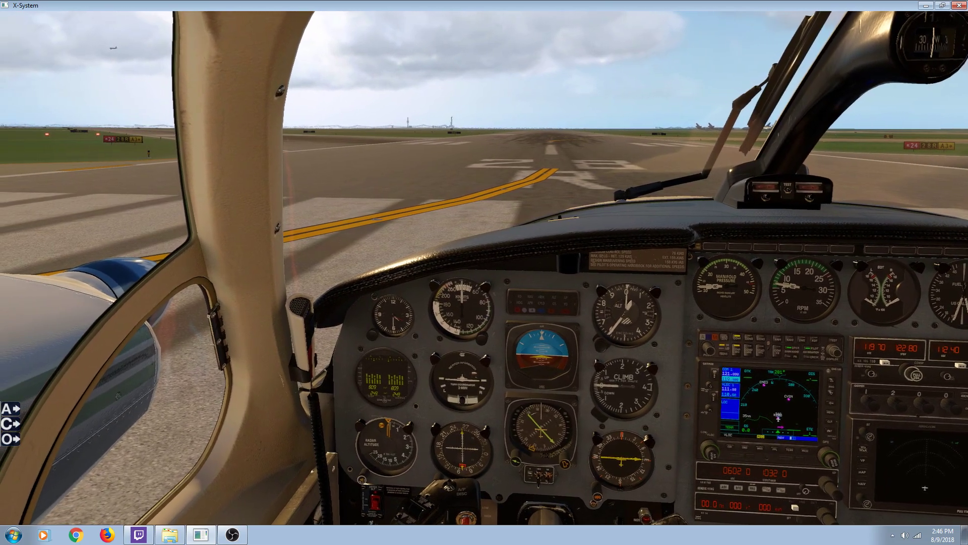
{"action": "key", "text": "Right"}
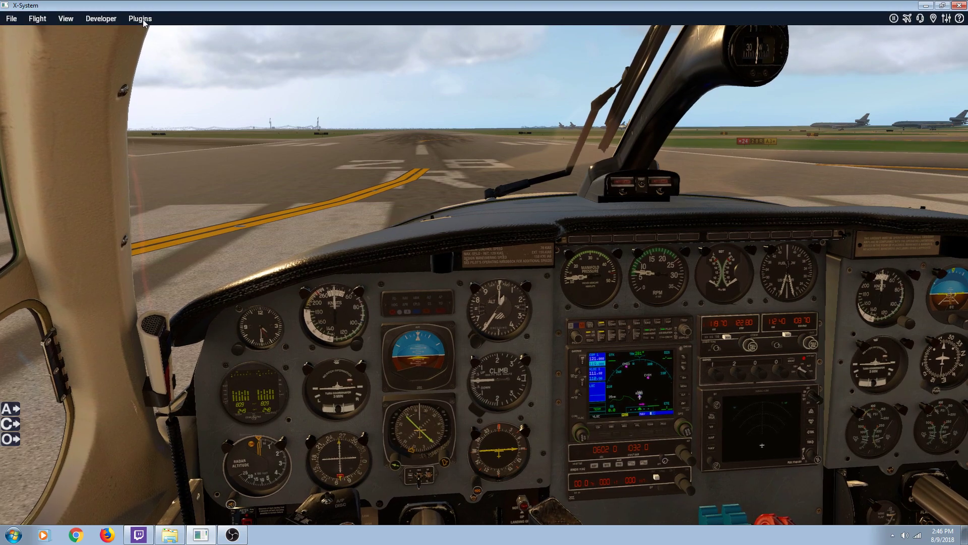
{"action": "left_click", "coordinate": [143, 20]}
{"action": "mouse_move", "coordinate": [218, 79]}
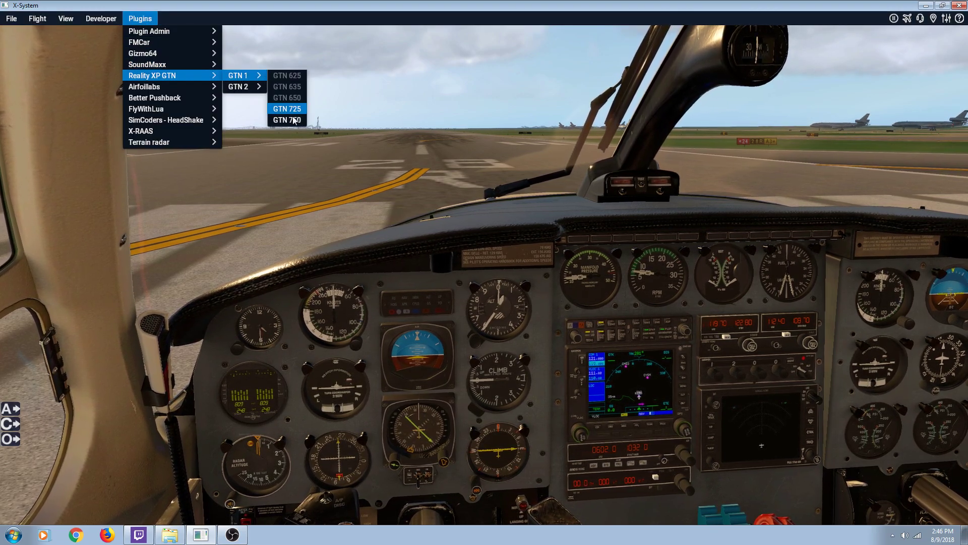
{"action": "left_click", "coordinate": [290, 120]}
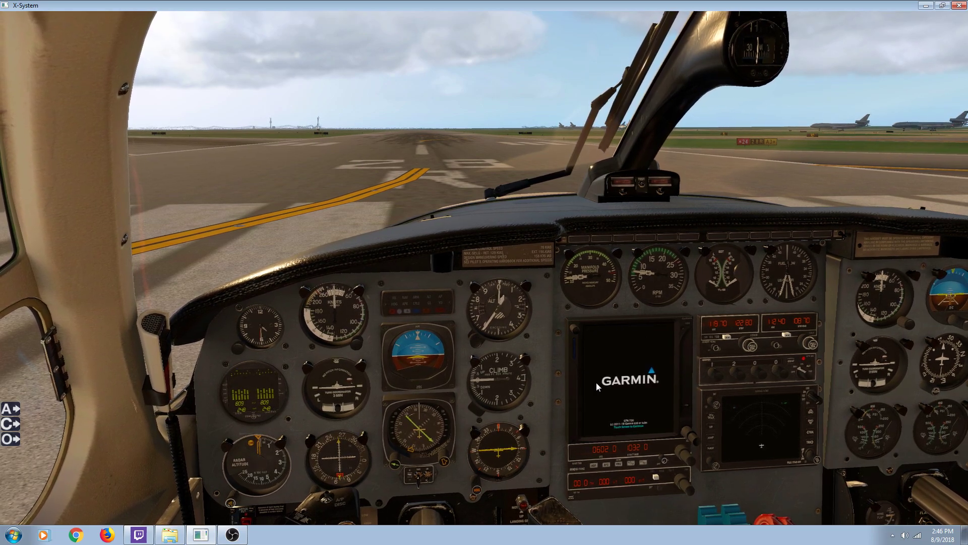
{"action": "left_click", "coordinate": [624, 428]}
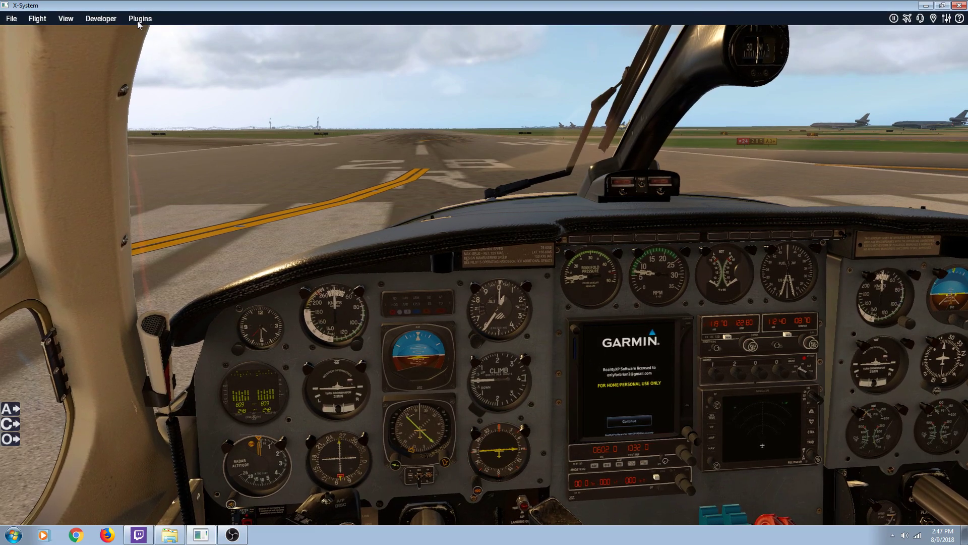
{"action": "left_click", "coordinate": [139, 19]}
{"action": "mouse_move", "coordinate": [210, 75]}
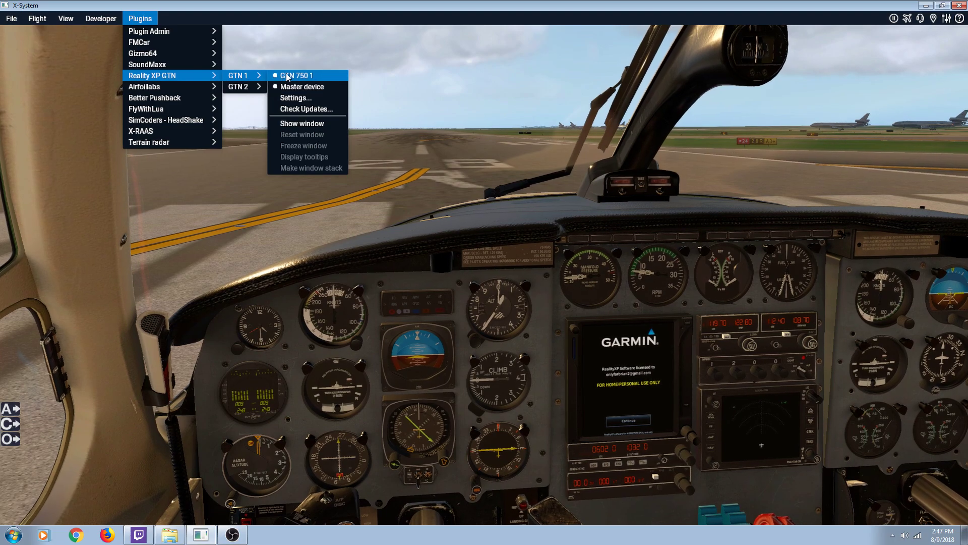
{"action": "left_click", "coordinate": [286, 75]}
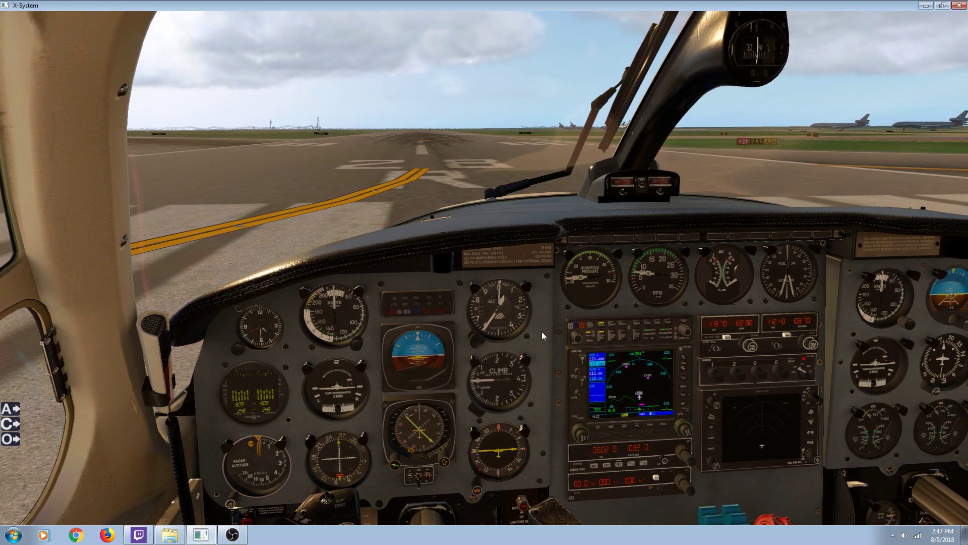
- Pop out the panel GNS 530 and show its active flight plan listing only KIAG
{"action": "left_click", "coordinate": [627, 383]}
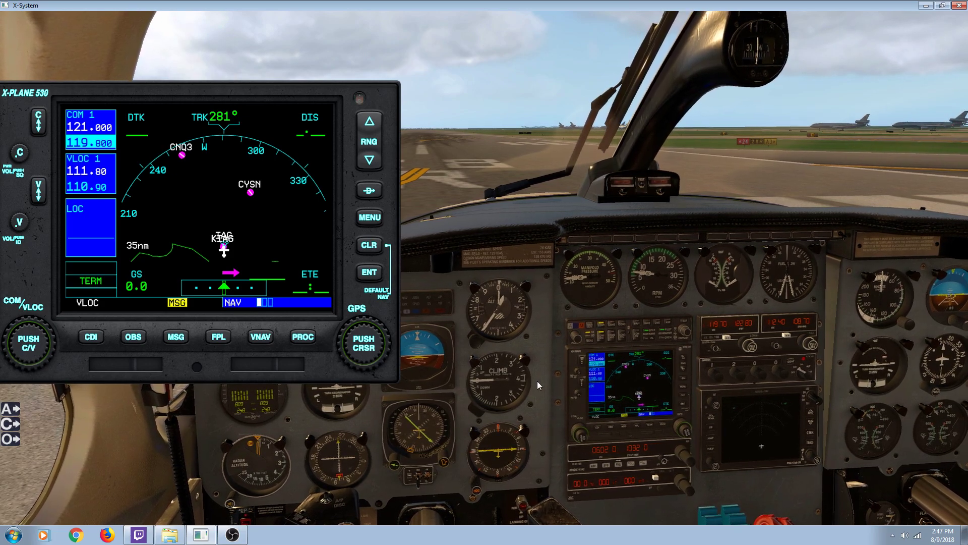
{"action": "left_click", "coordinate": [224, 342]}
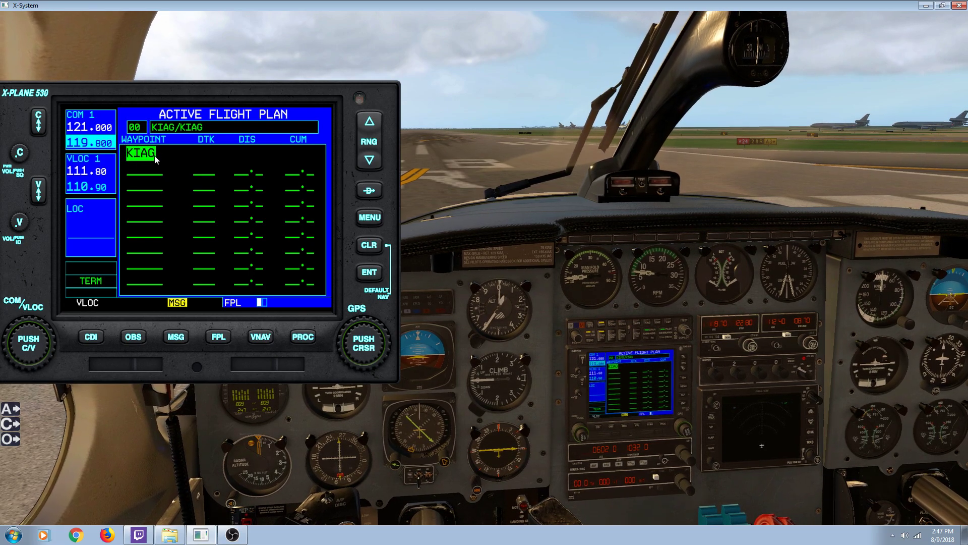
- Toggle the GPS cursor off and back on, then move it to the blank row below KIAG
{"action": "left_click", "coordinate": [366, 341]}
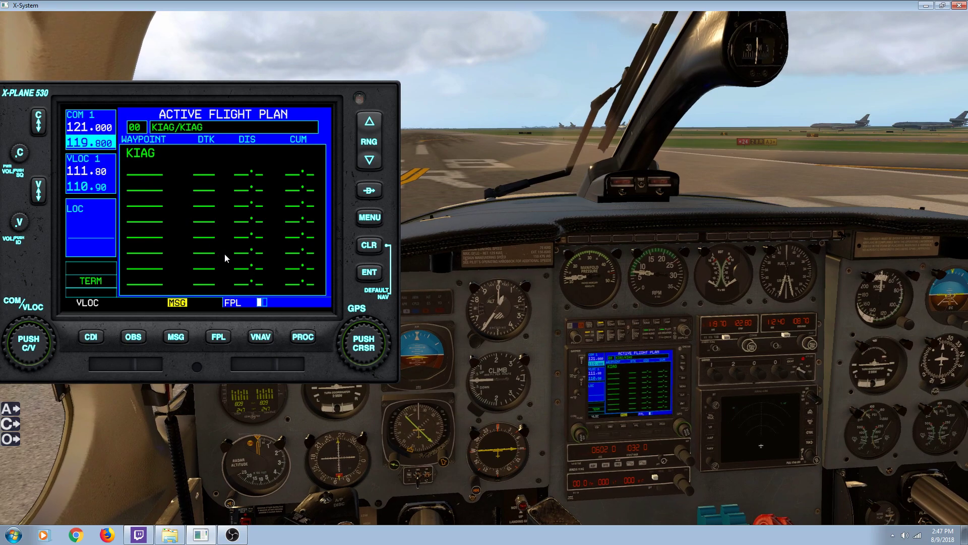
{"action": "left_click", "coordinate": [366, 348]}
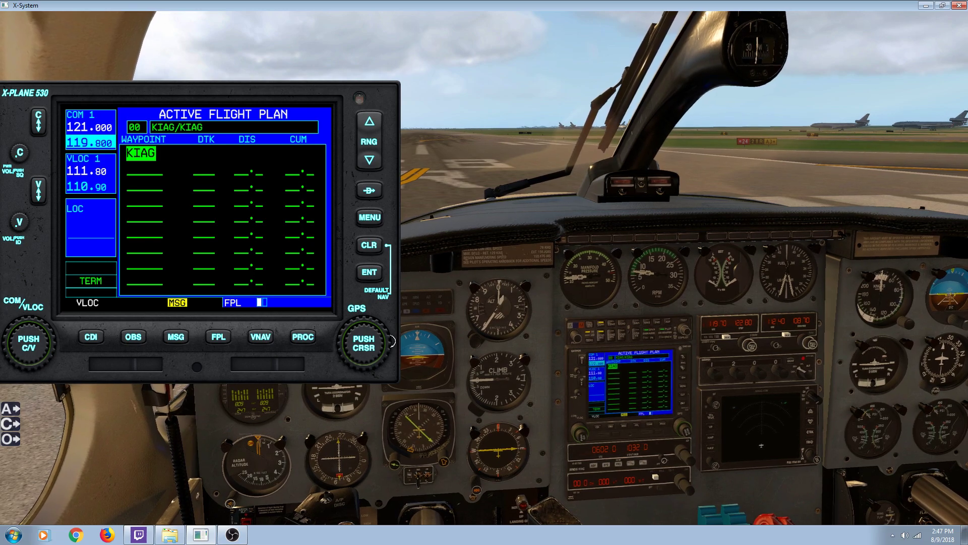
{"action": "left_click", "coordinate": [391, 341]}
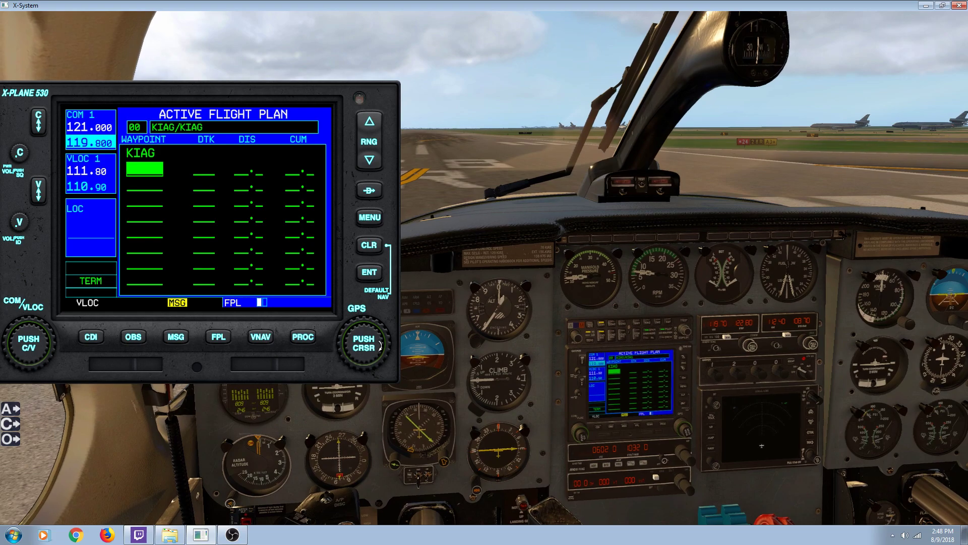
- Spell CYSN with the cursor knob and enter it twice as the destination after KIAG
{"action": "scroll", "coordinate": [379, 345], "scroll_direction": "up", "scroll_amount": 1}
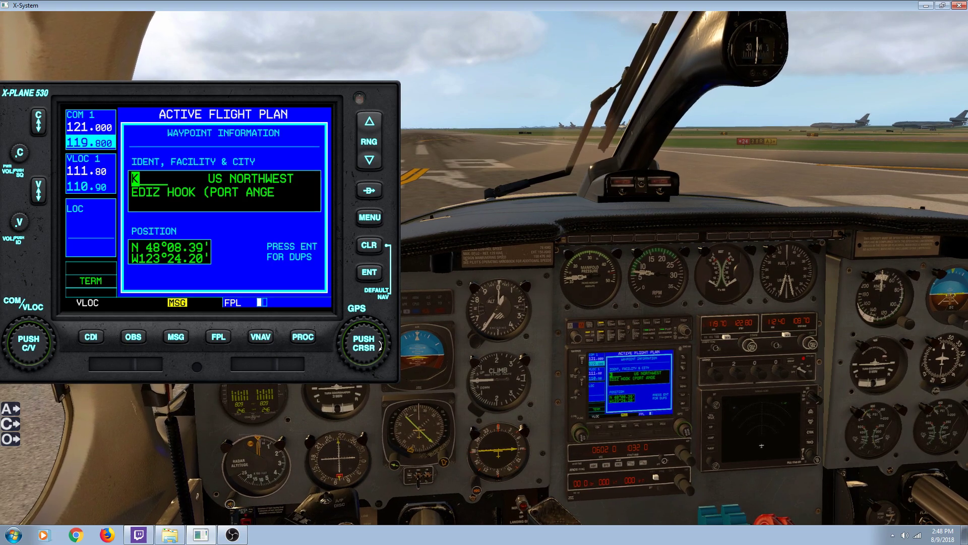
{"action": "scroll", "coordinate": [379, 346], "scroll_direction": "up", "scroll_amount": 1}
{"action": "scroll", "coordinate": [380, 346], "scroll_direction": "up", "scroll_amount": 4}
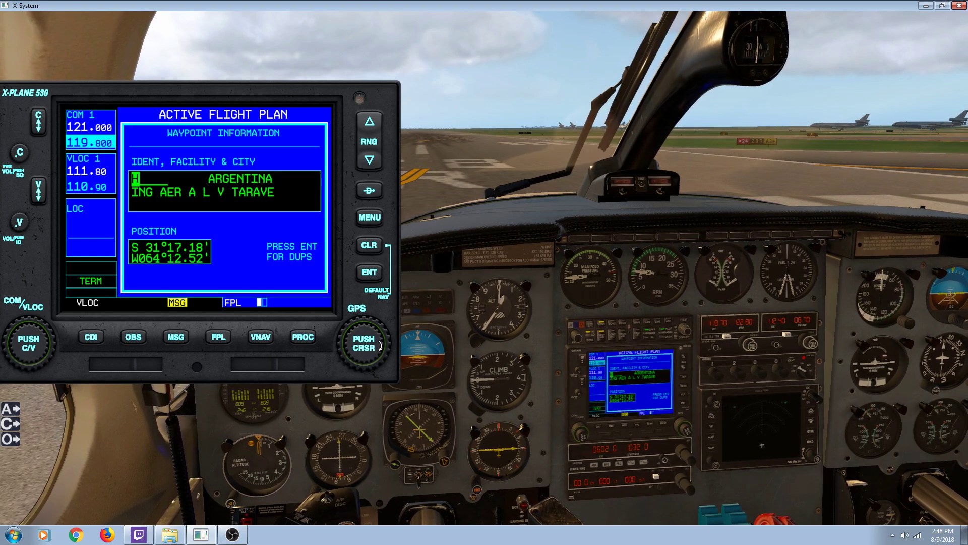
{"action": "scroll", "coordinate": [381, 345], "scroll_direction": "down", "scroll_amount": 1}
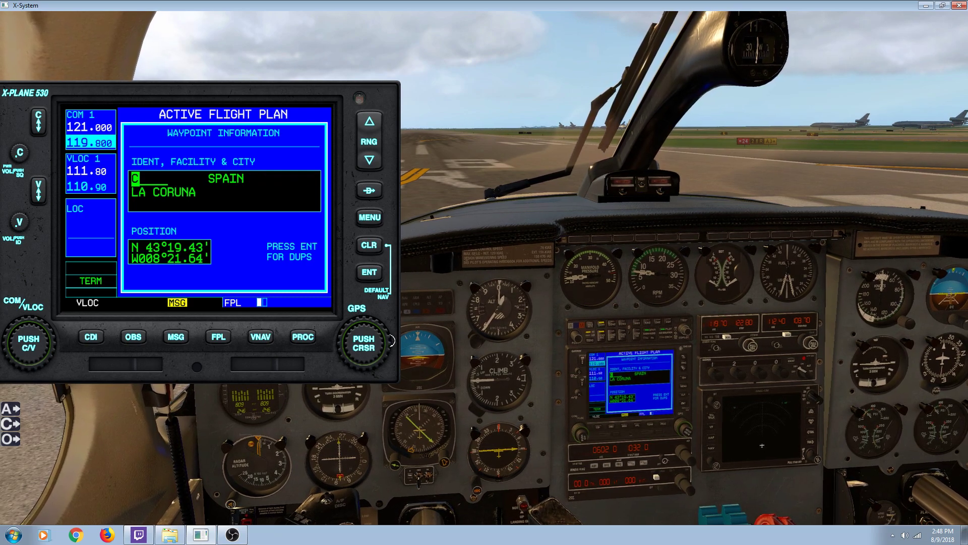
{"action": "scroll", "coordinate": [380, 345], "scroll_direction": "up", "scroll_amount": 1}
{"action": "scroll", "coordinate": [381, 345], "scroll_direction": "down", "scroll_amount": 1}
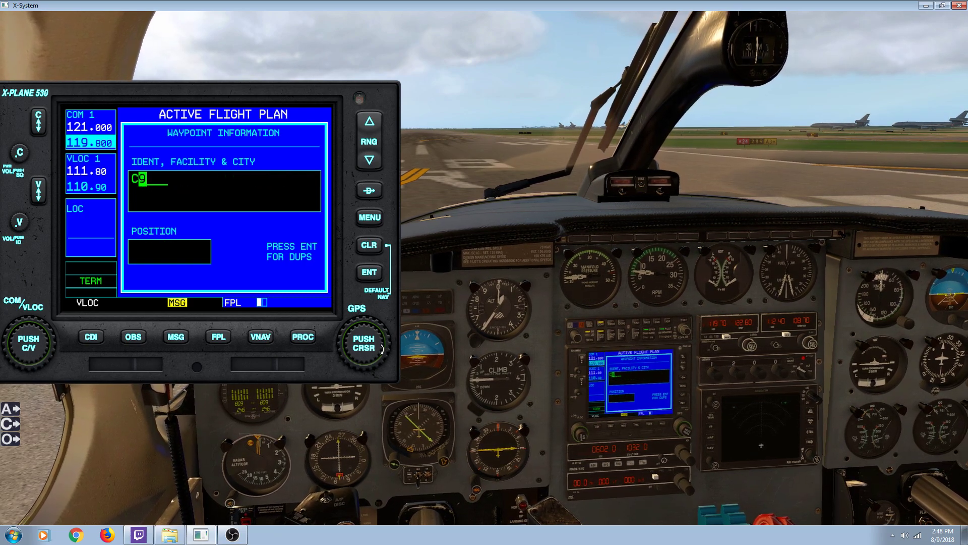
{"action": "scroll", "coordinate": [380, 345], "scroll_direction": "down", "scroll_amount": 5}
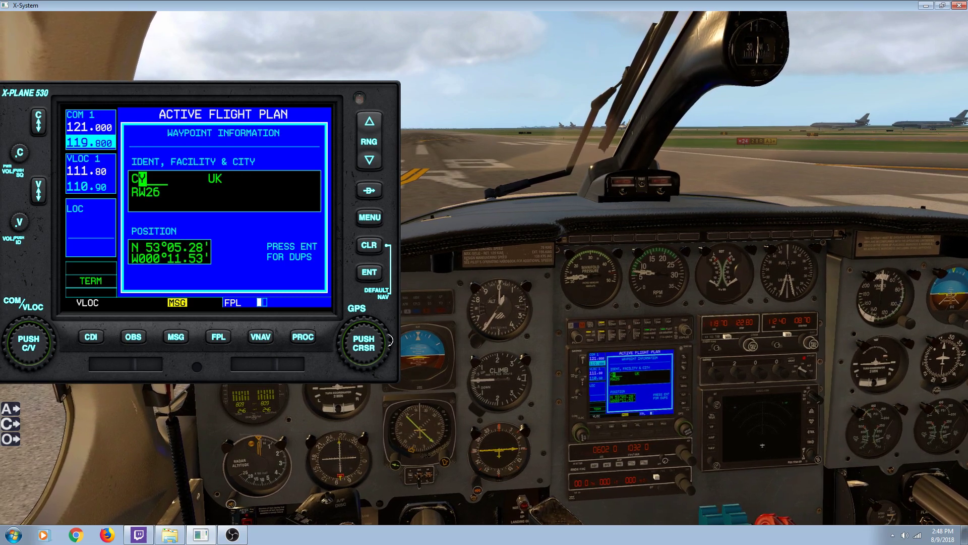
{"action": "scroll", "coordinate": [389, 340], "scroll_direction": "up", "scroll_amount": 1}
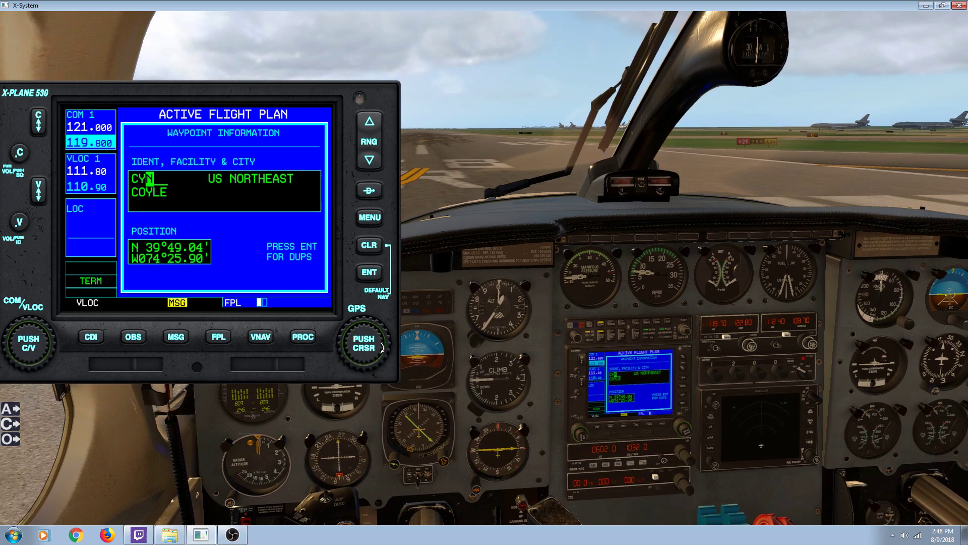
{"action": "scroll", "coordinate": [383, 347], "scroll_direction": "up", "scroll_amount": 4}
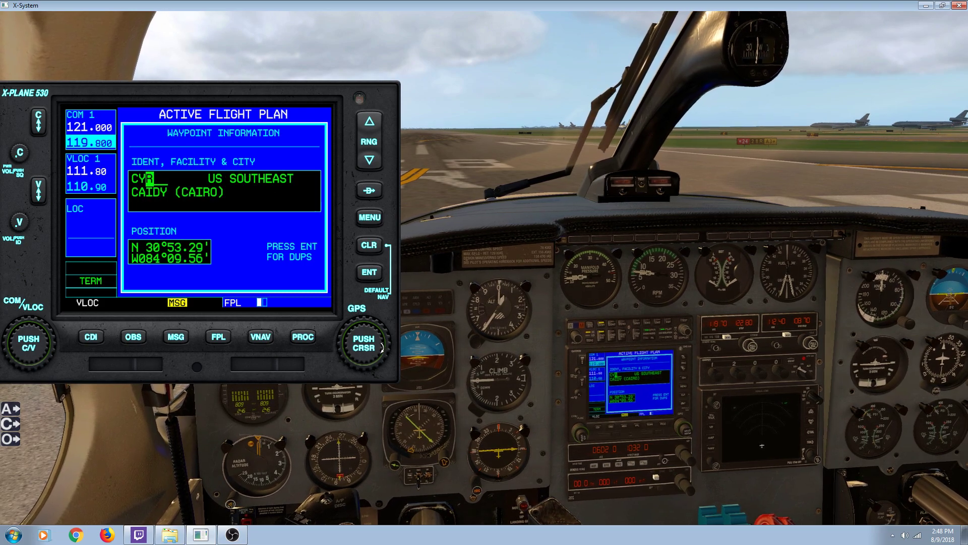
{"action": "scroll", "coordinate": [383, 347], "scroll_direction": "up", "scroll_amount": 1}
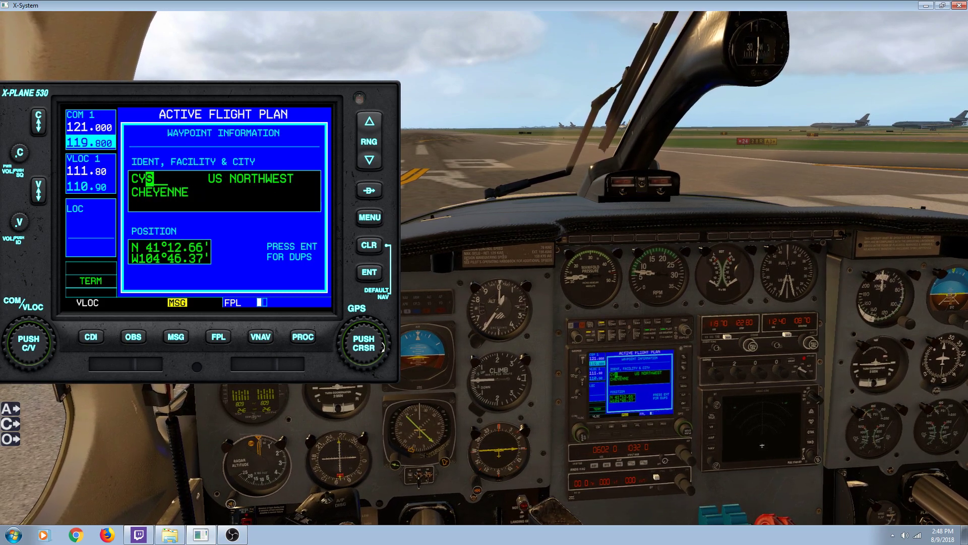
{"action": "scroll", "coordinate": [388, 339], "scroll_direction": "up", "scroll_amount": 1}
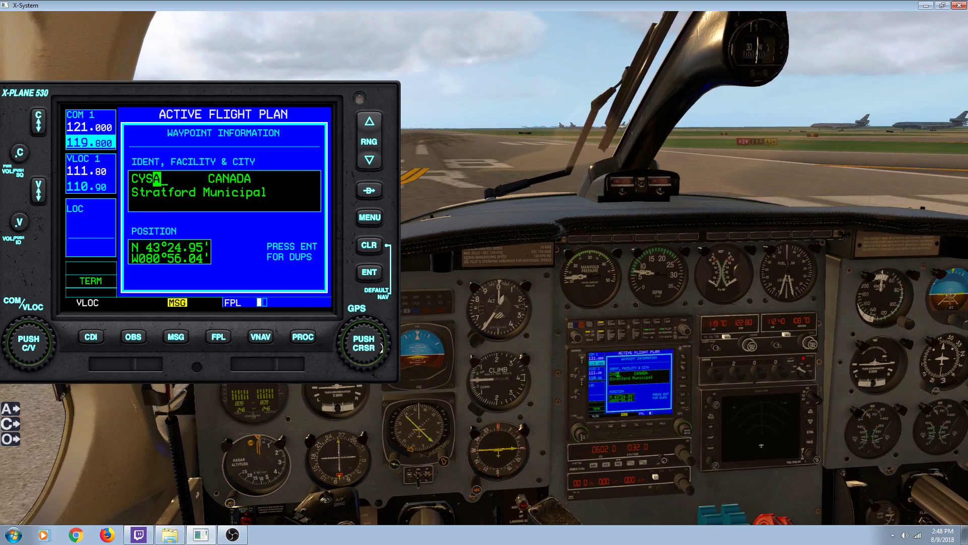
{"action": "scroll", "coordinate": [381, 347], "scroll_direction": "up", "scroll_amount": 8}
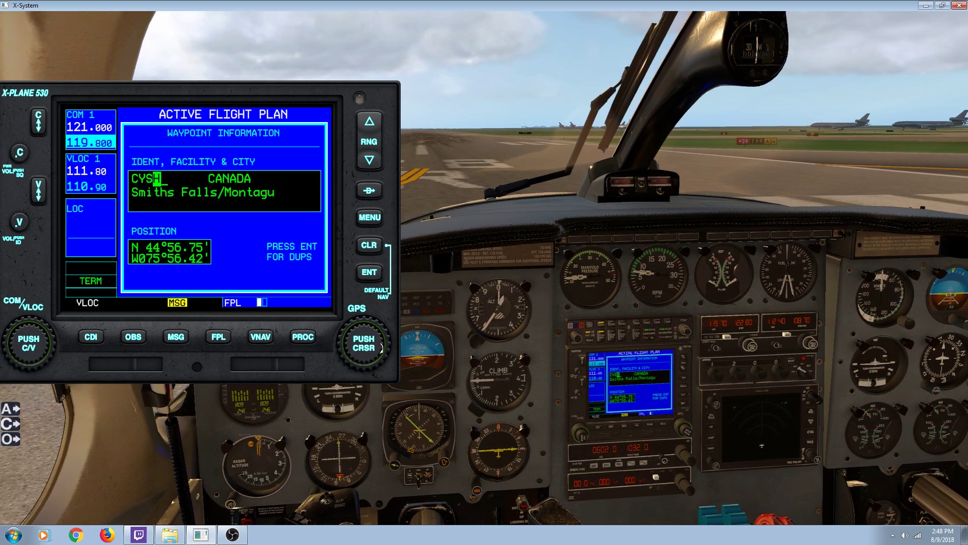
{"action": "scroll", "coordinate": [382, 348], "scroll_direction": "up", "scroll_amount": 5}
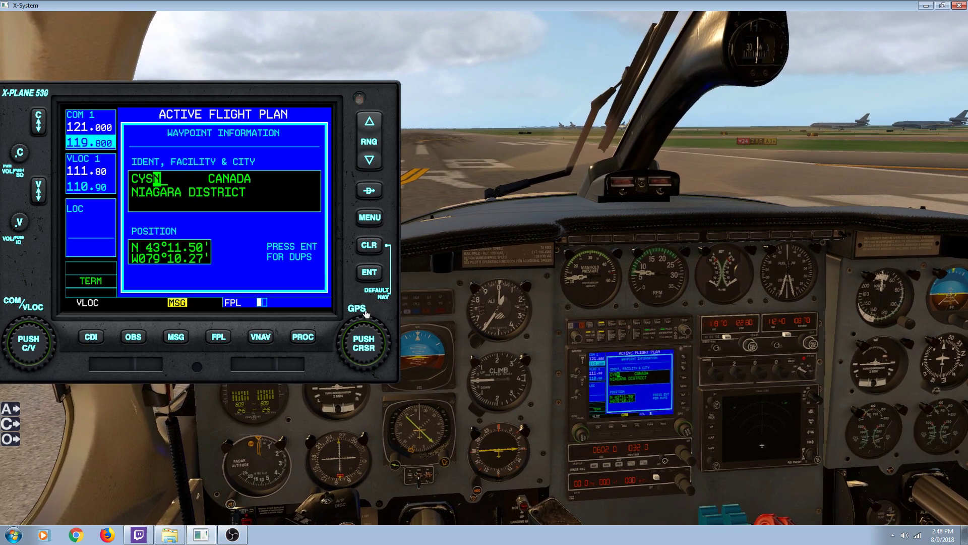
{"action": "left_click", "coordinate": [367, 273]}
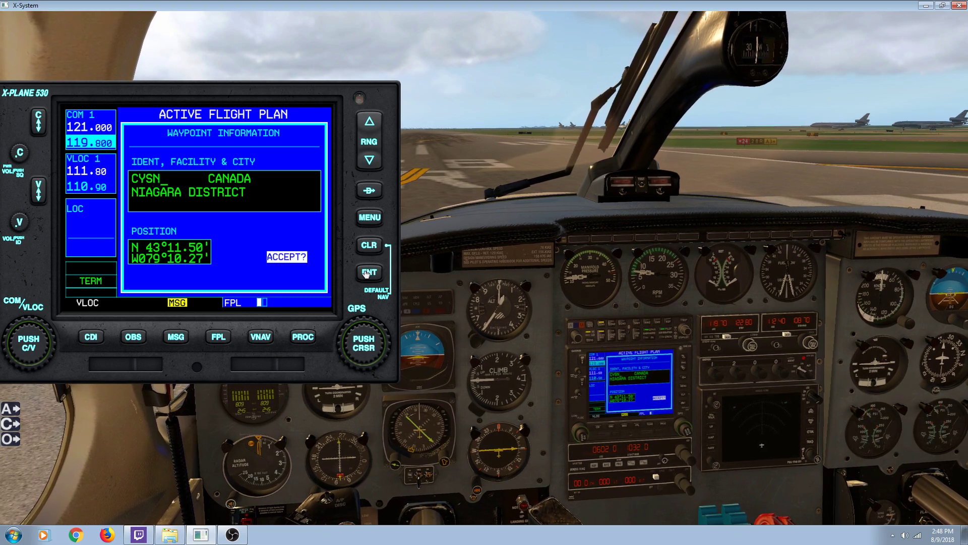
{"action": "left_click", "coordinate": [367, 273]}
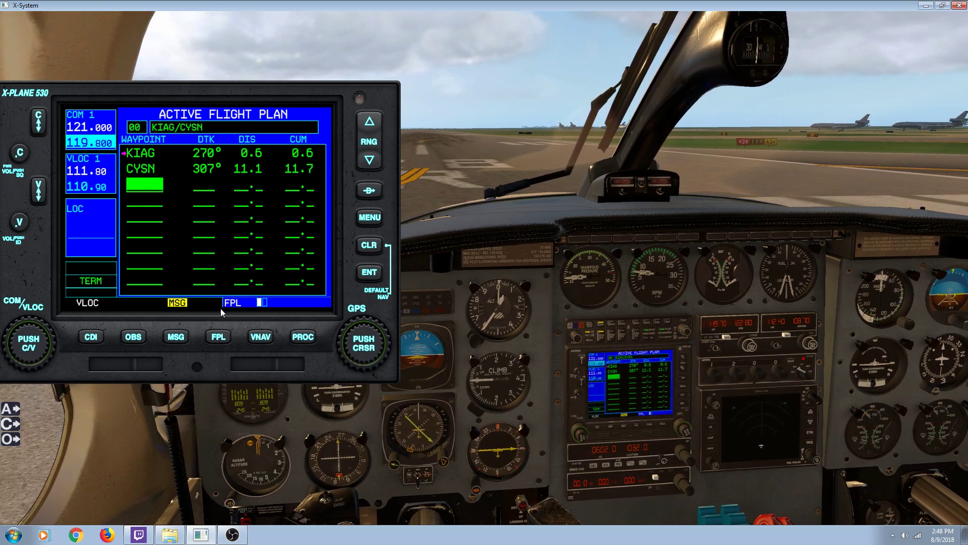
- Open the GPS procedures menu and choose 'Select Approach?' for CYSN
{"action": "left_click", "coordinate": [302, 337]}
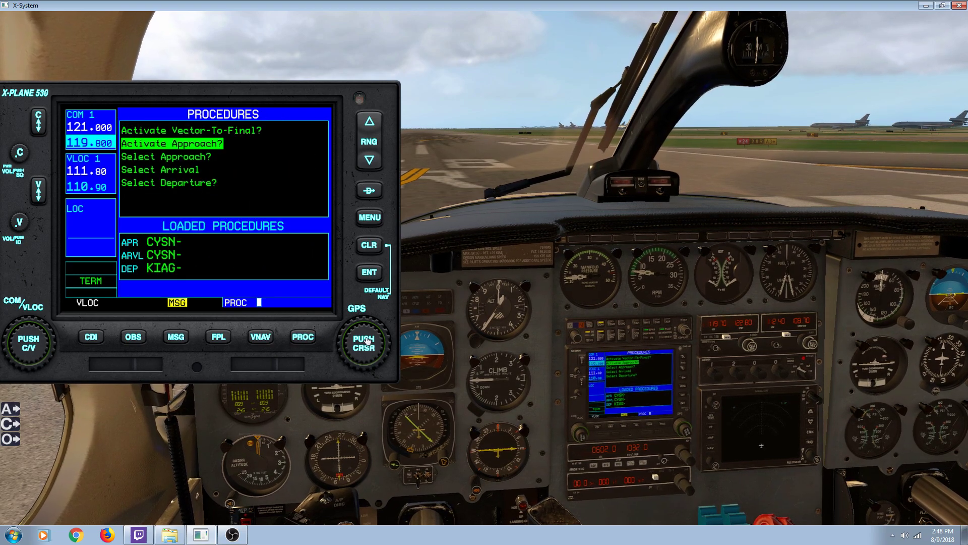
{"action": "left_click", "coordinate": [390, 343]}
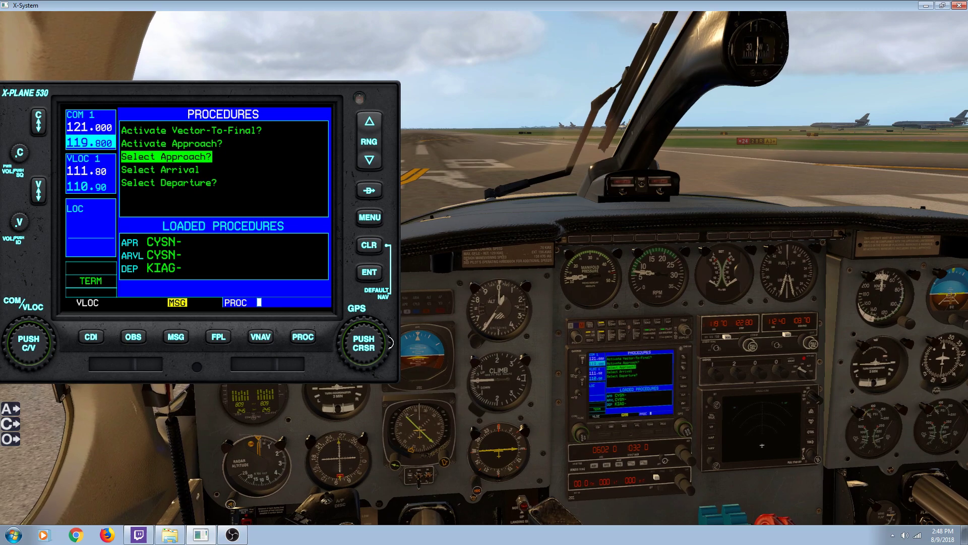
{"action": "left_click", "coordinate": [367, 273]}
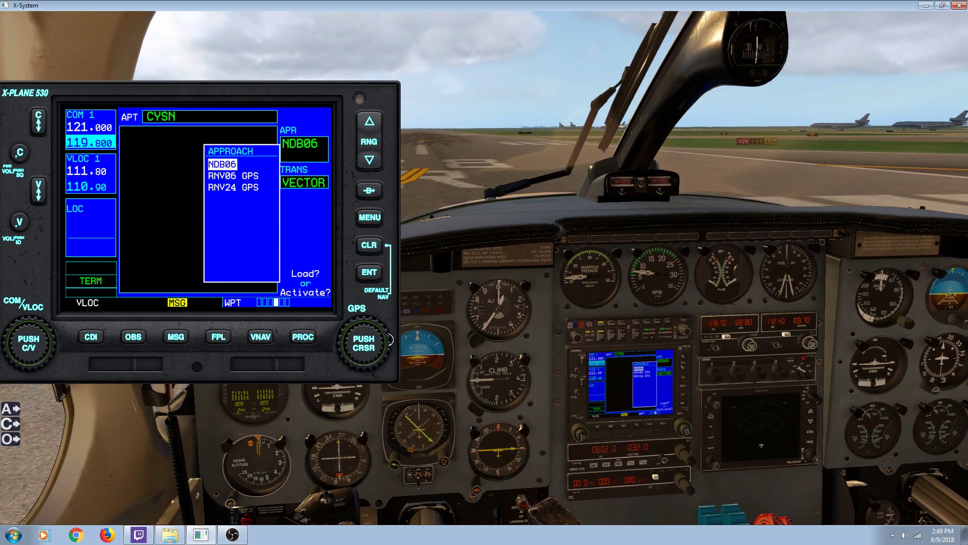
- Pick the RNV24 GPS approach with the VOGES transition
{"action": "scroll", "coordinate": [391, 339], "scroll_direction": "down", "scroll_amount": 2}
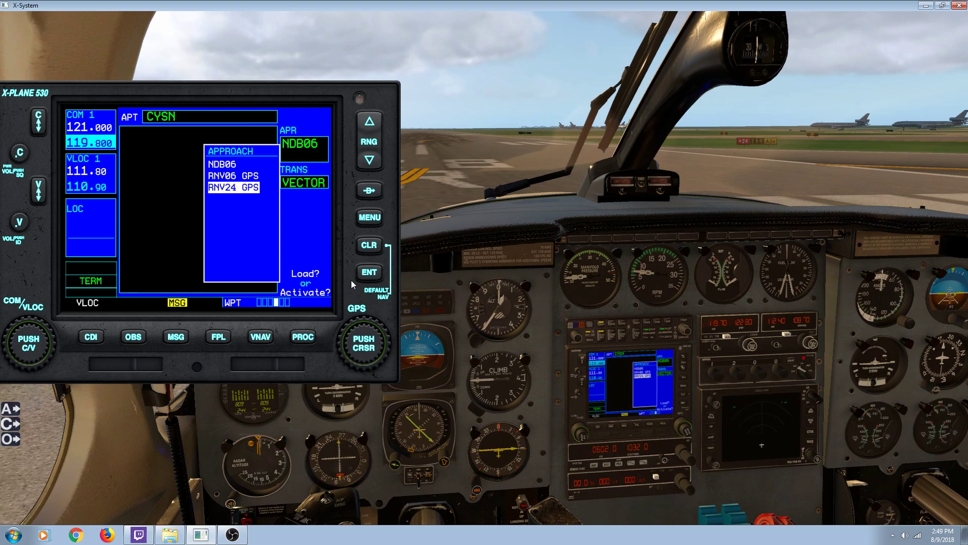
{"action": "left_click", "coordinate": [368, 273]}
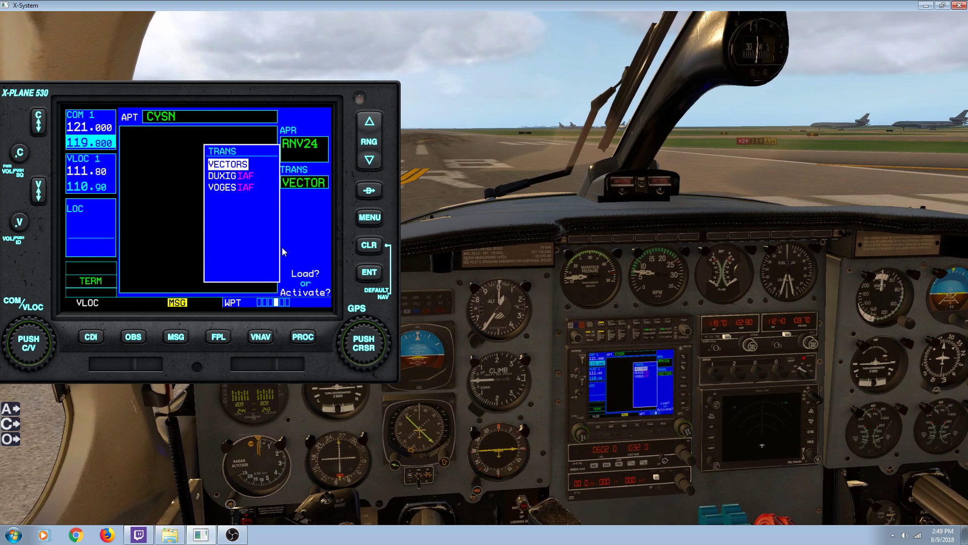
{"action": "left_click", "coordinate": [389, 336]}
{"action": "left_click", "coordinate": [389, 336]}
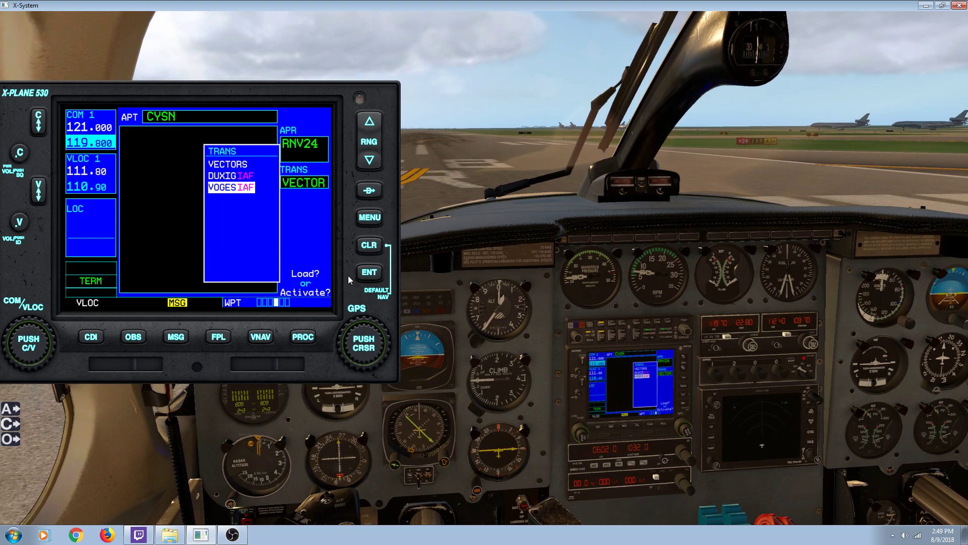
{"action": "left_click", "coordinate": [370, 273]}
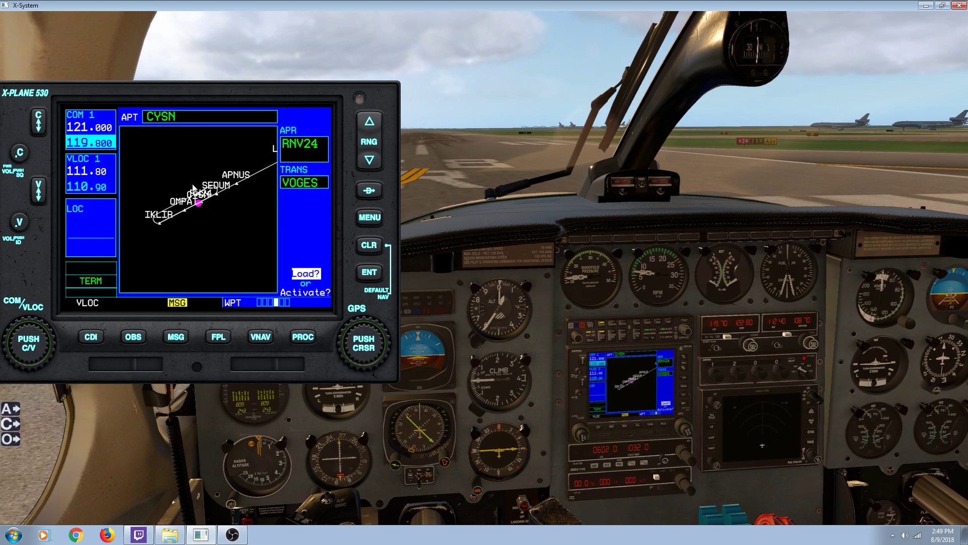
- Load the RNV24 approach via VOGES into the KIAG–CYSN flight plan
{"action": "left_click", "coordinate": [366, 273]}
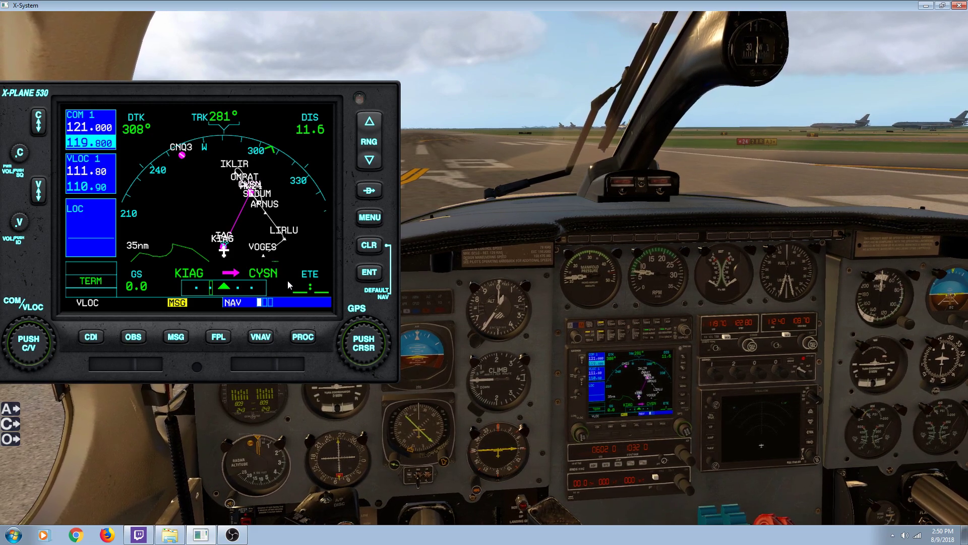
- Activate the loaded approach from the procedures menu so the active leg goes to VOGES
{"action": "left_click", "coordinate": [303, 337]}
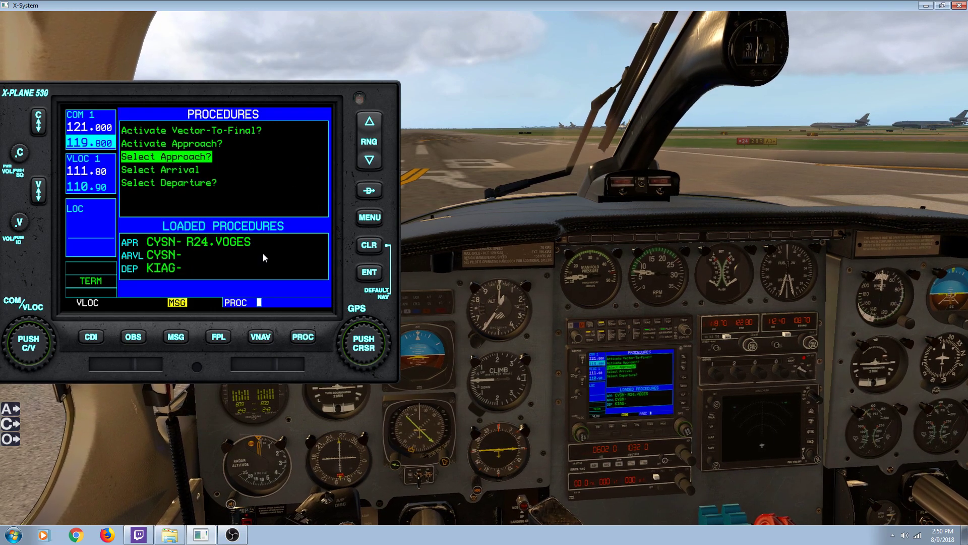
{"action": "scroll", "coordinate": [391, 344], "scroll_direction": "down", "scroll_amount": 1}
{"action": "scroll", "coordinate": [391, 345], "scroll_direction": "up", "scroll_amount": 2}
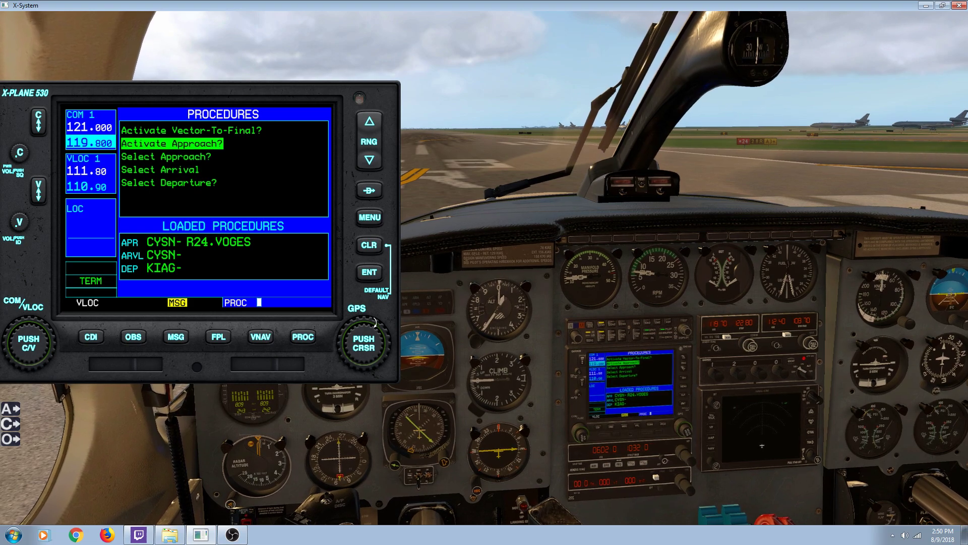
{"action": "left_click", "coordinate": [369, 273]}
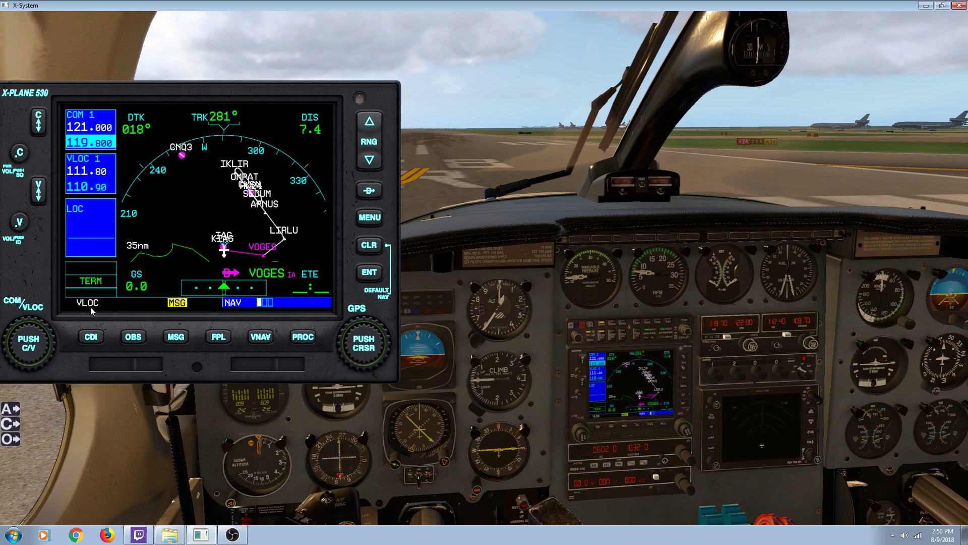
- Toggle the CDI from VLOC to GPS and close the GNS 530 pop-up
{"action": "left_click", "coordinate": [91, 336]}
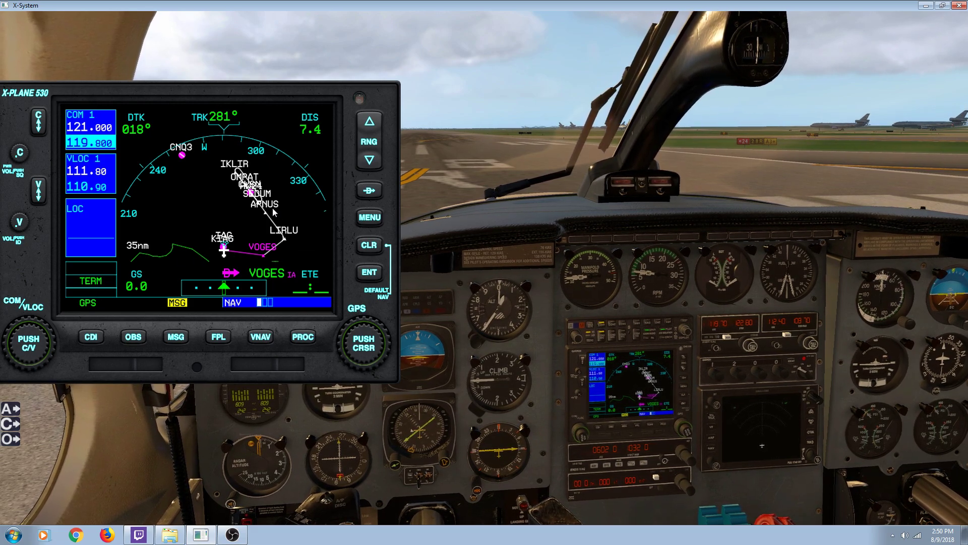
{"action": "left_click", "coordinate": [629, 389]}
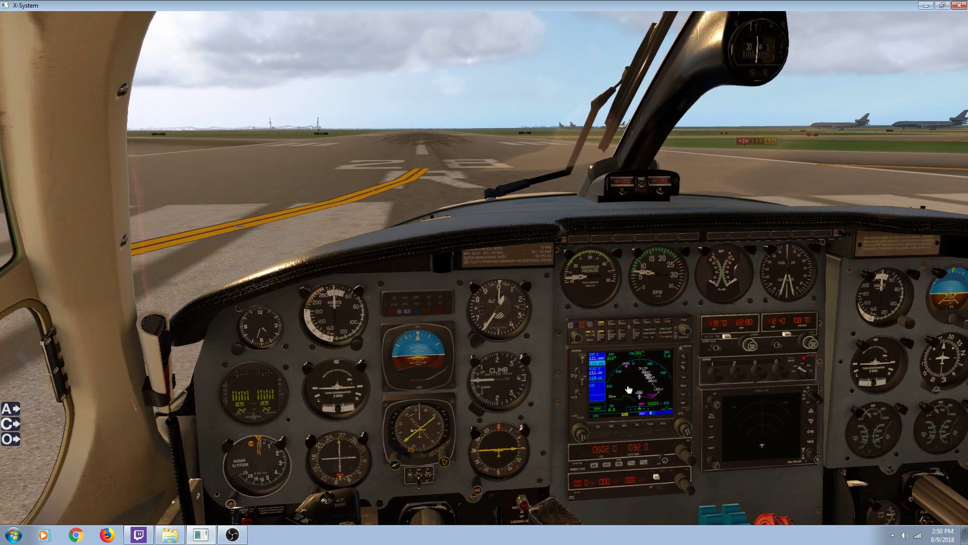